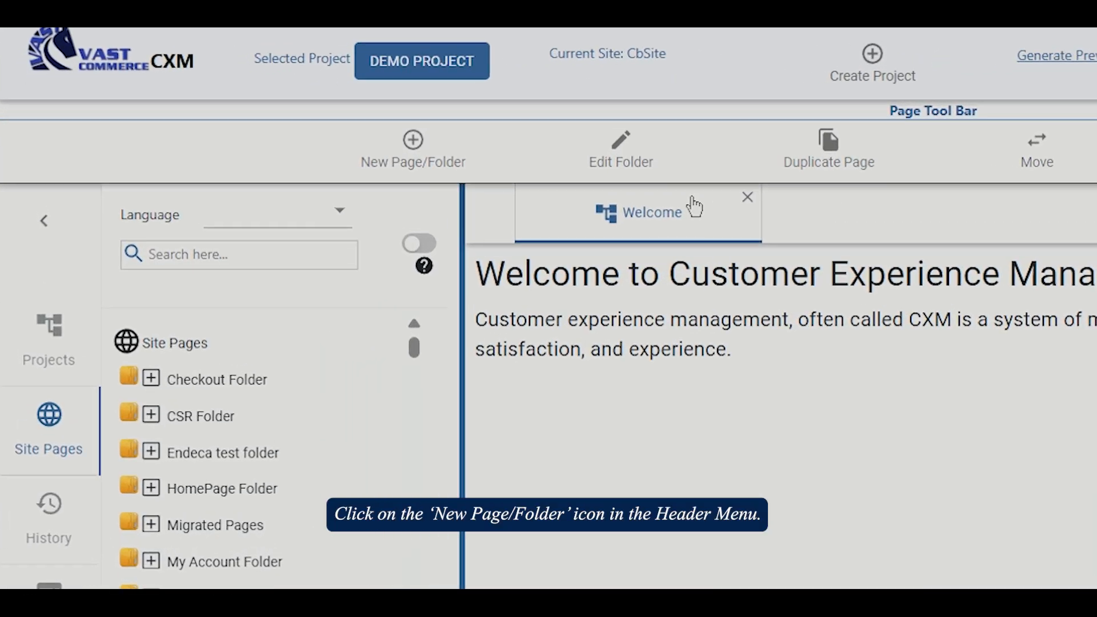
Start a new site page based on the One Column Page template and proceed to its general settings
click(436, 161)
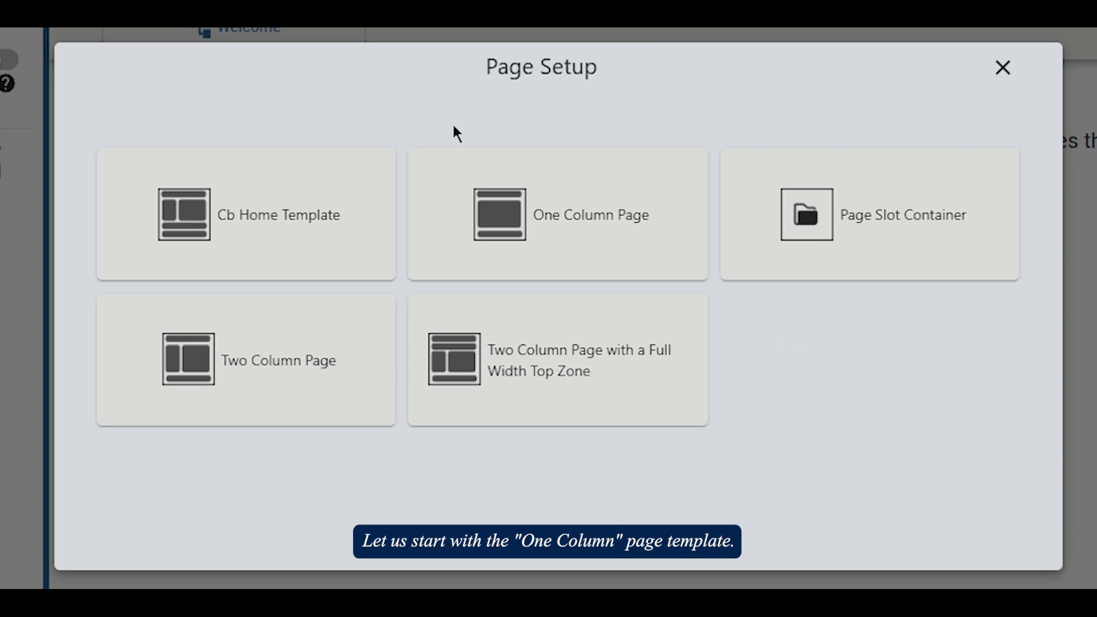
click(578, 235)
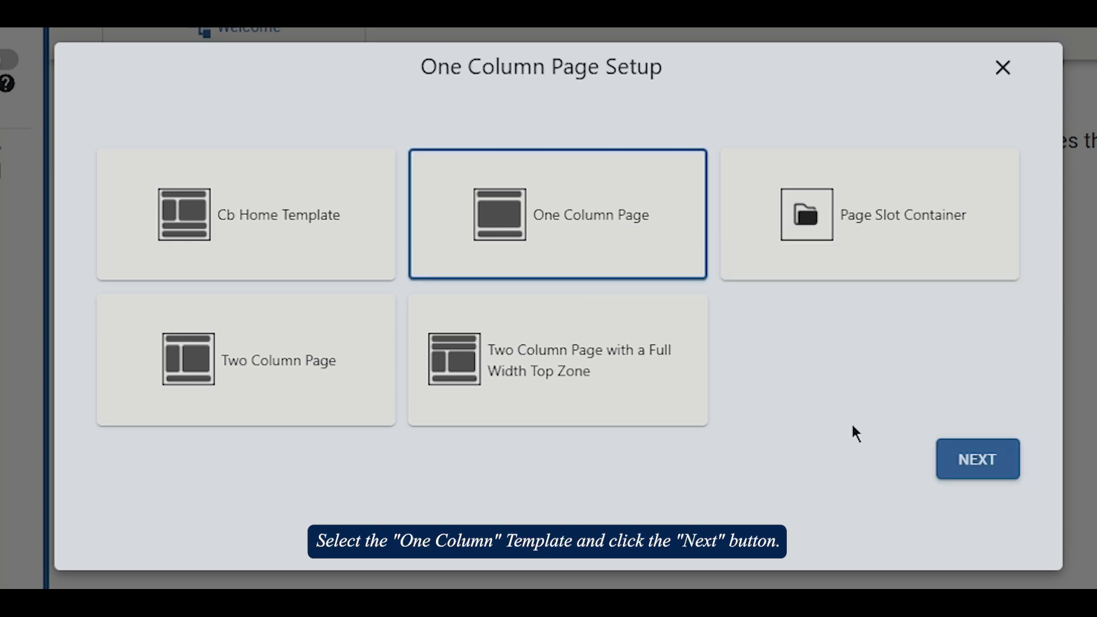
click(962, 469)
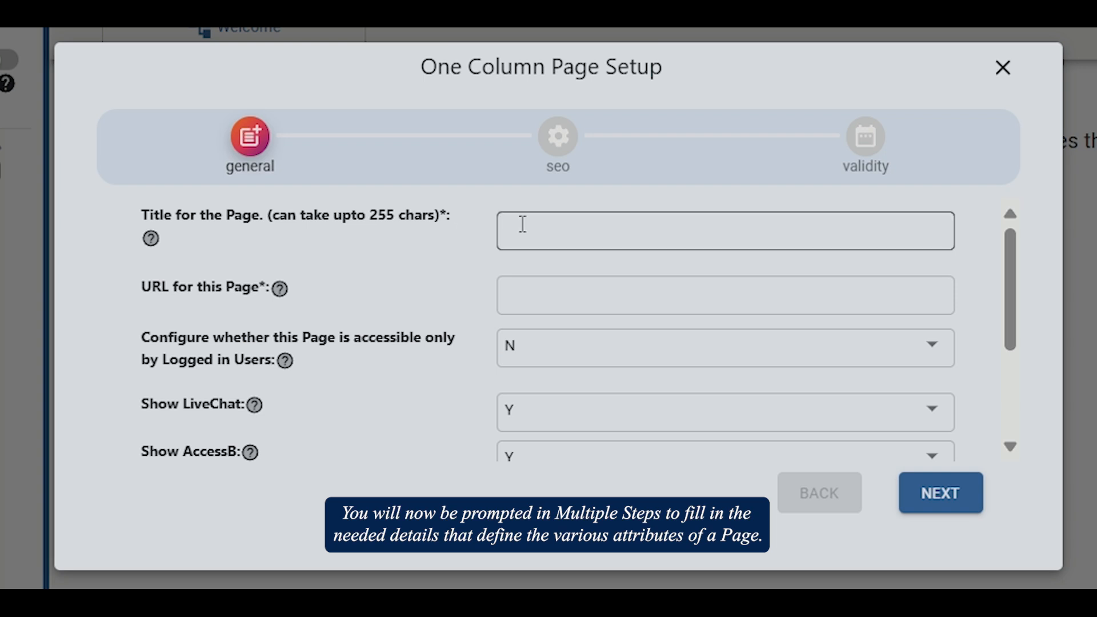
Enter "Demo page" as the page title and "demo-test-page" as the page URL
click(545, 225)
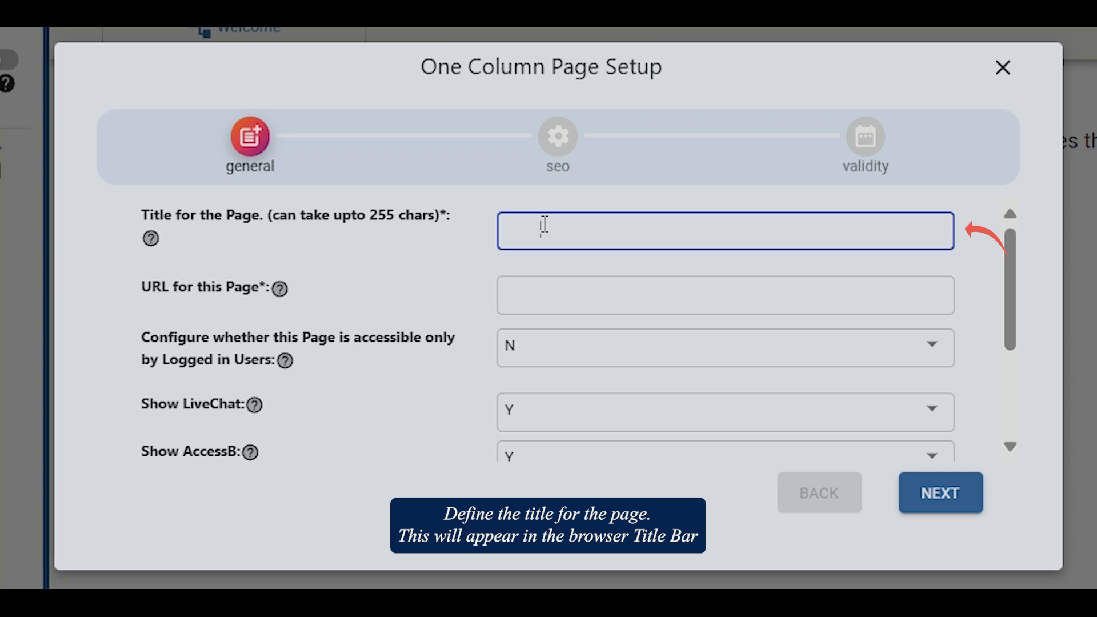
text(ne)
text(mo page)
key(Tab)
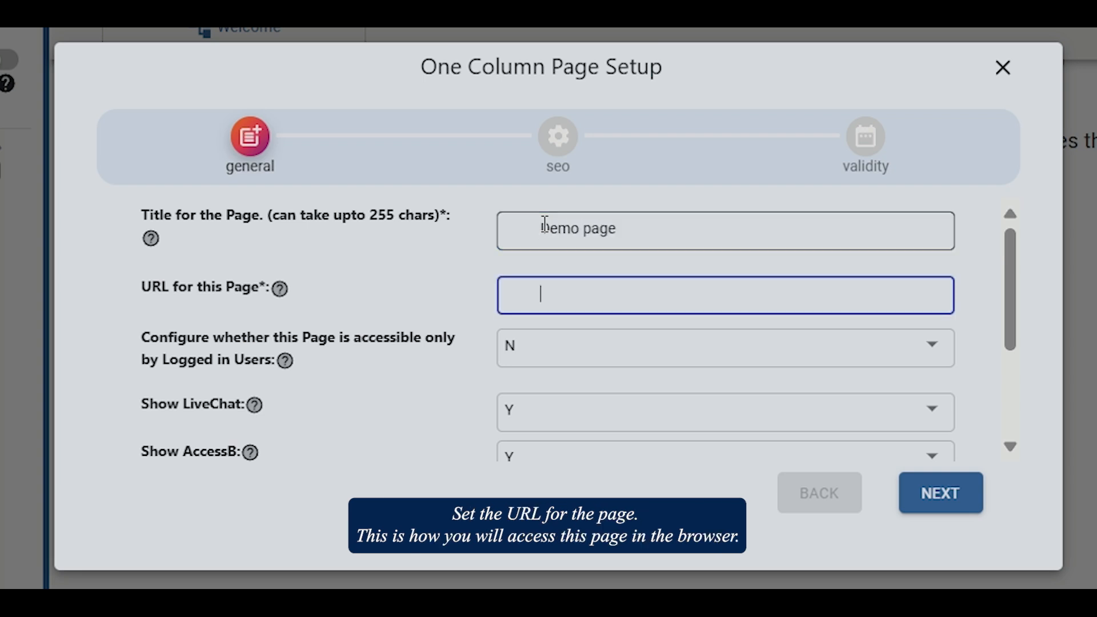
text(demo-test)
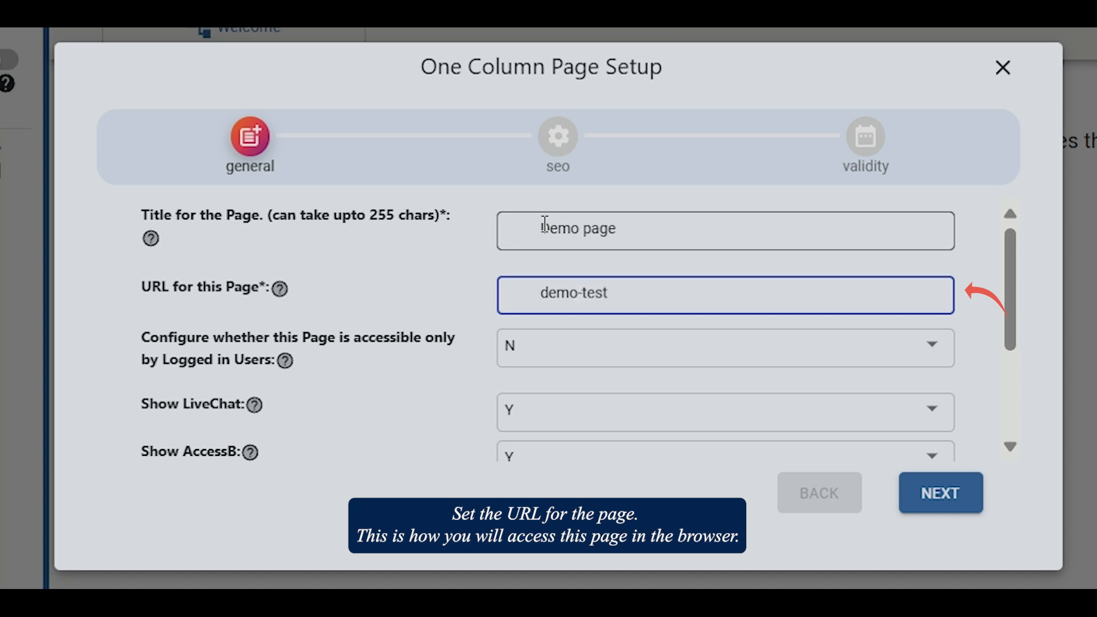
text(-page)
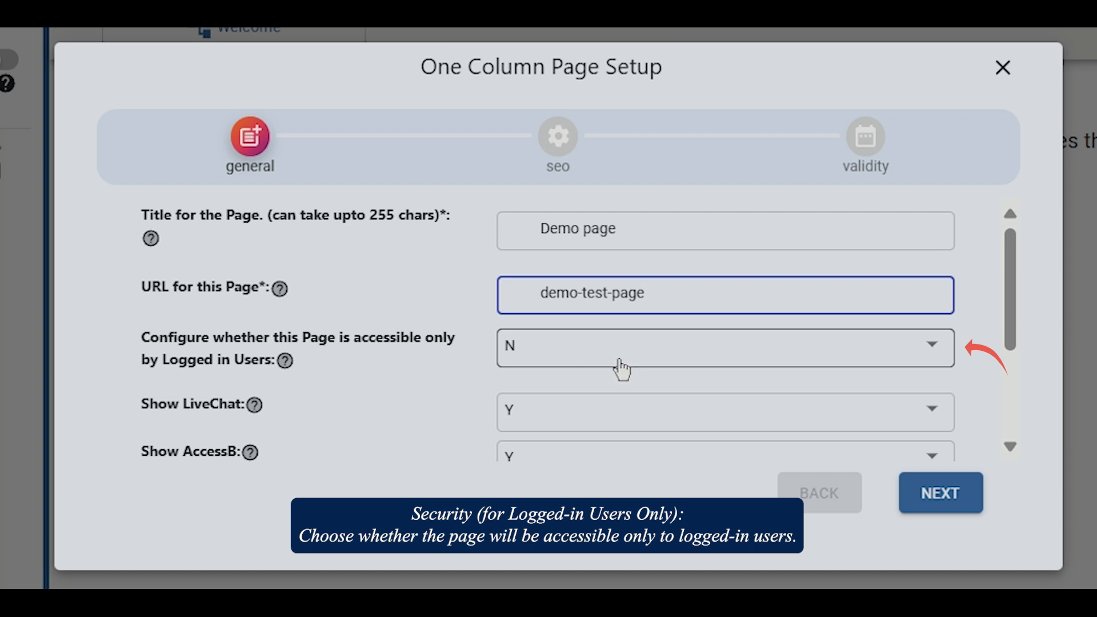
Set access only by logged-in users to N, and both Show LiveChat and Show AccessB to Y
click(655, 366)
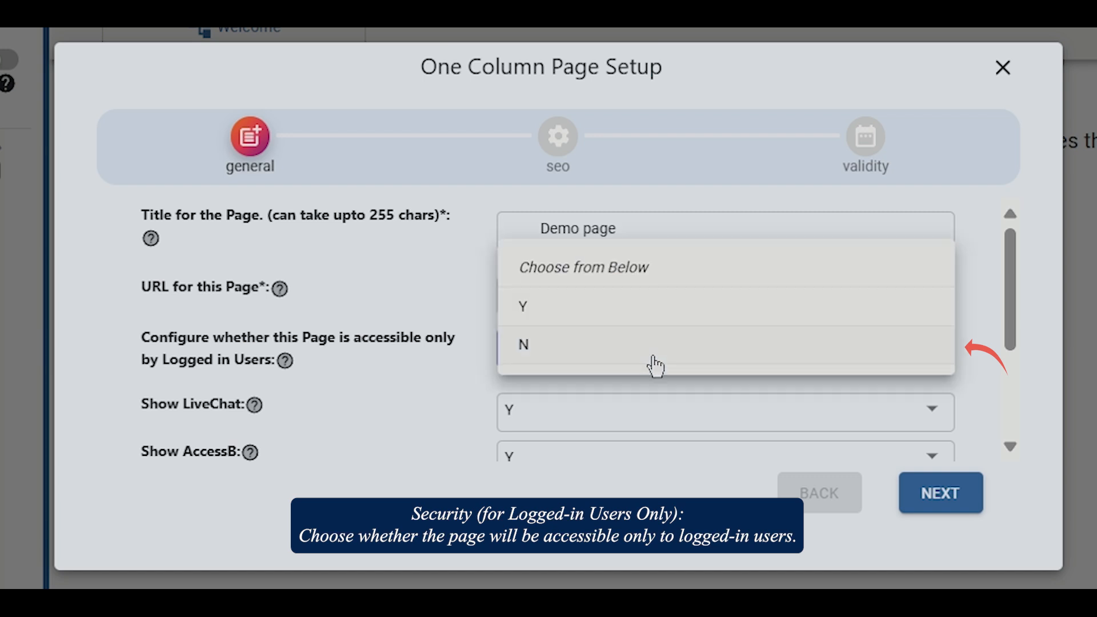
click(654, 364)
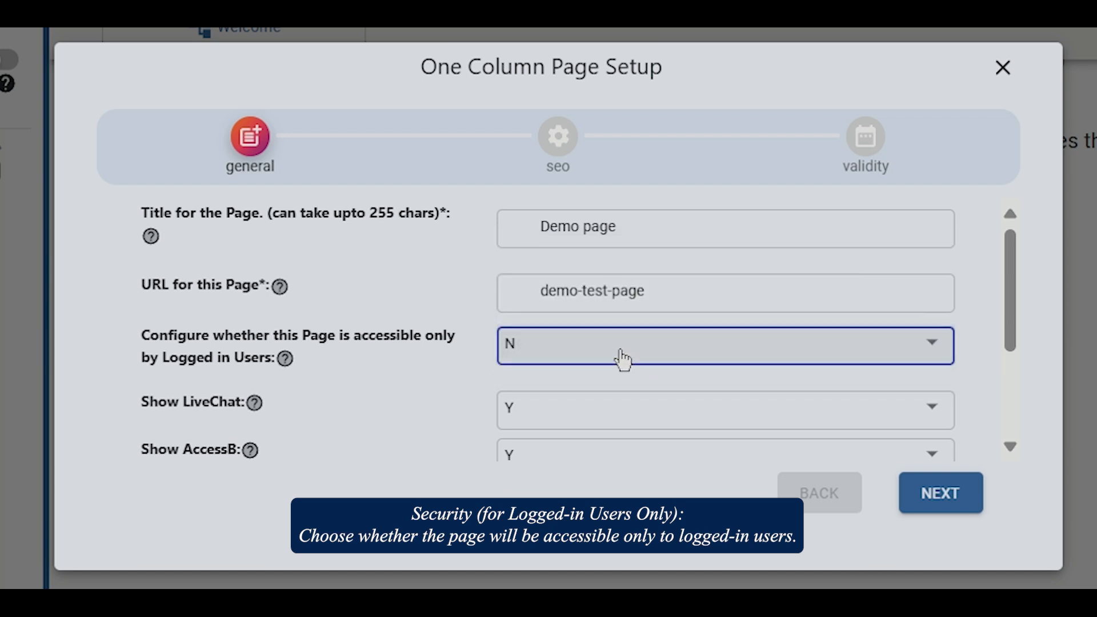
scroll(622, 360, down, 3)
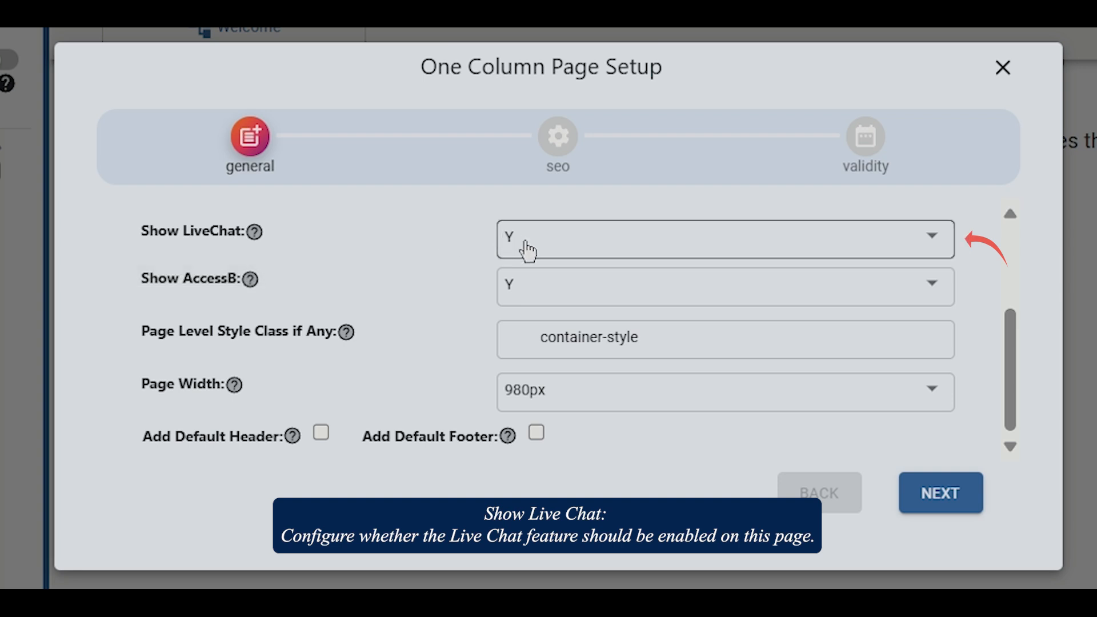
click(525, 251)
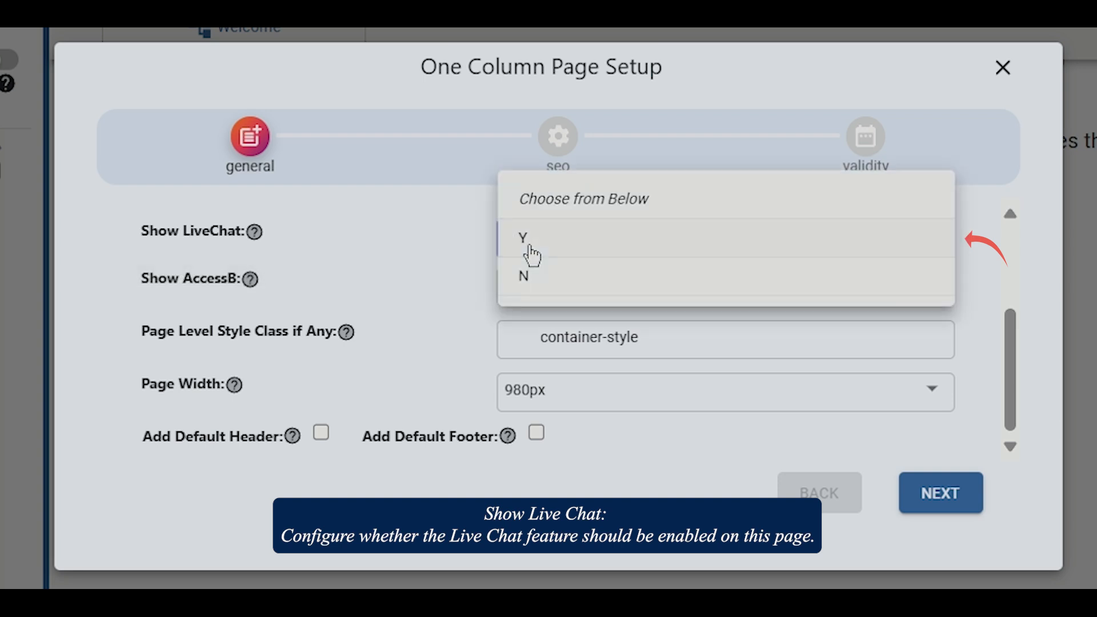
click(531, 255)
click(558, 298)
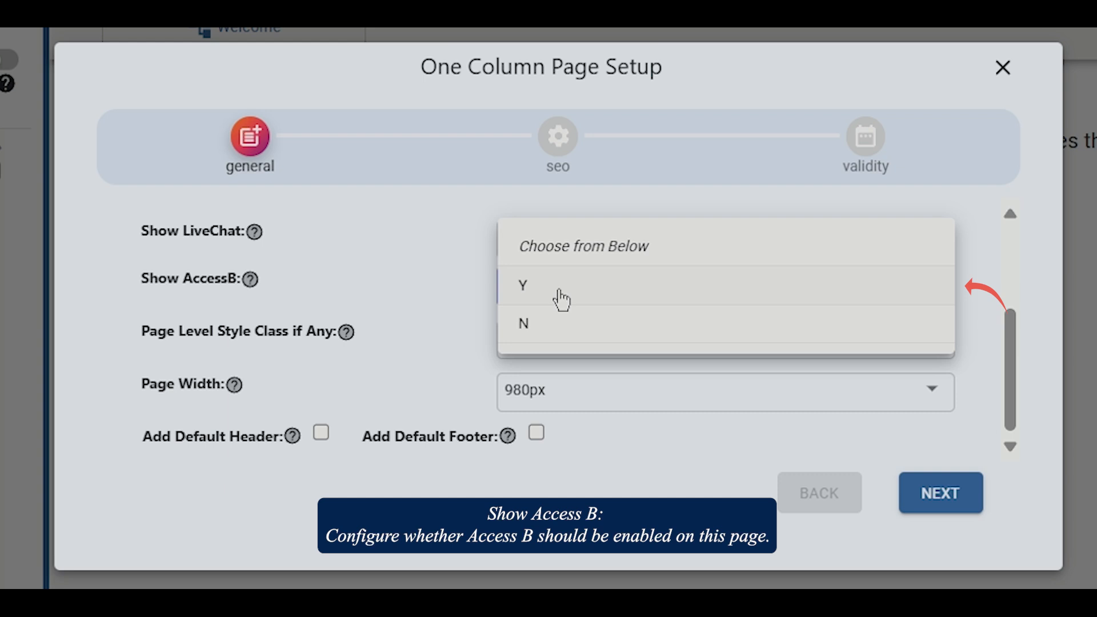
click(562, 298)
Keep the container-style page class, enable the default header and footer, and set the page width to Full Width
click(582, 332)
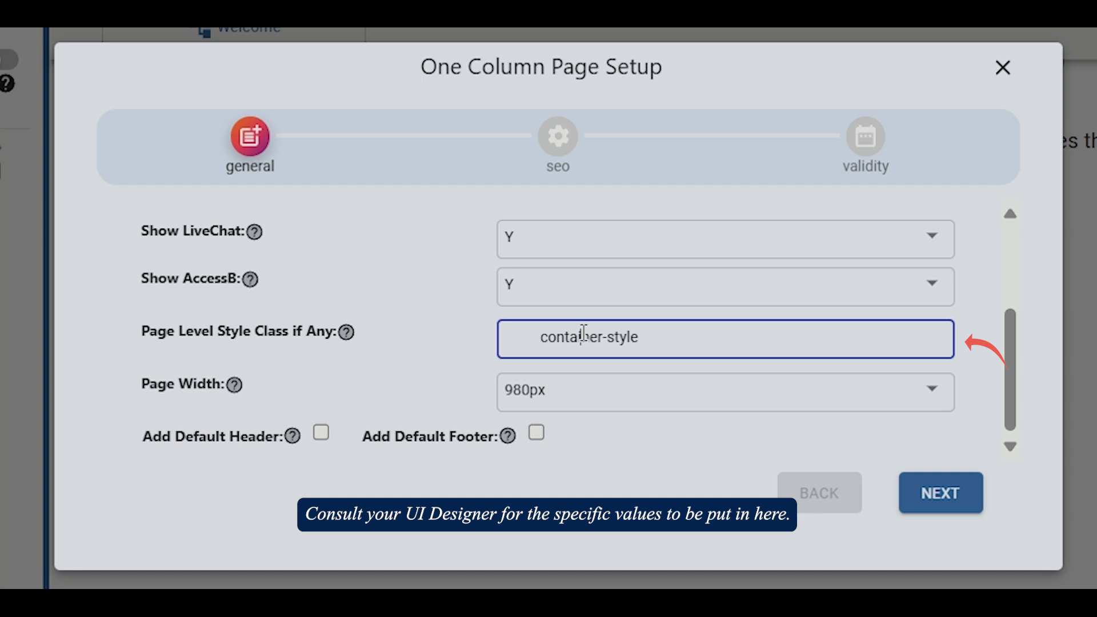
click(321, 434)
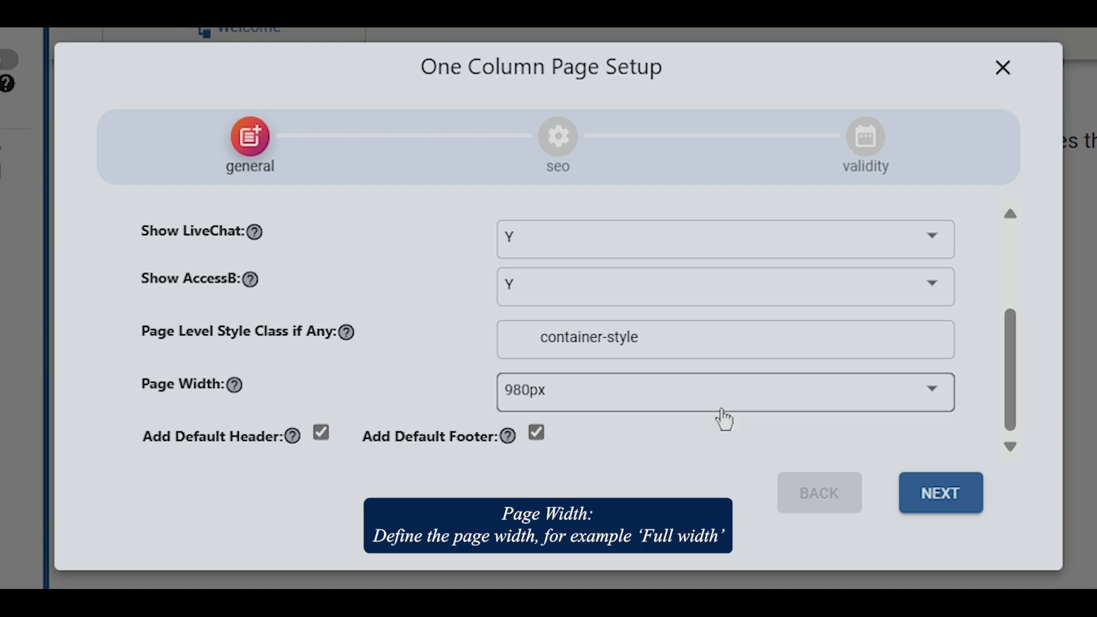
click(768, 408)
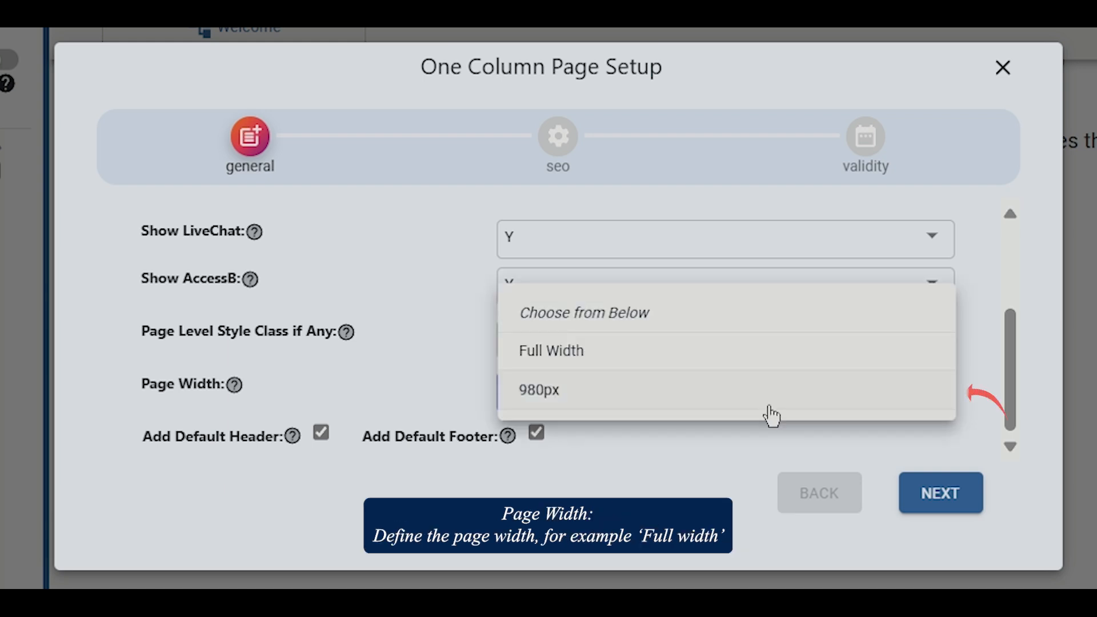
click(693, 356)
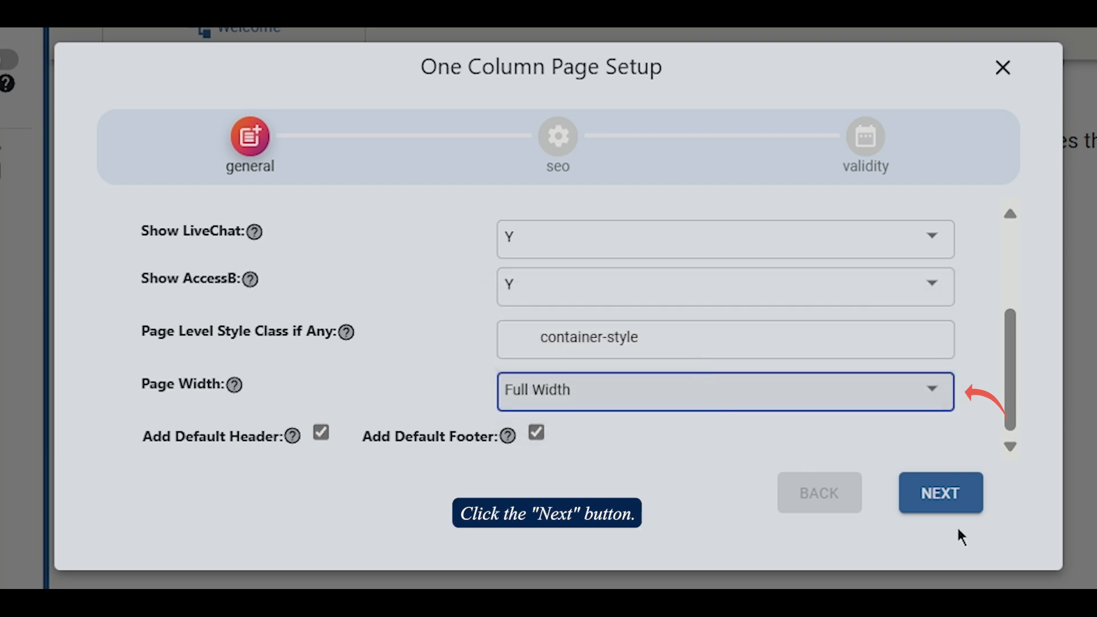
Leave the SEO fields and validity dates empty and submit the page setup
click(943, 495)
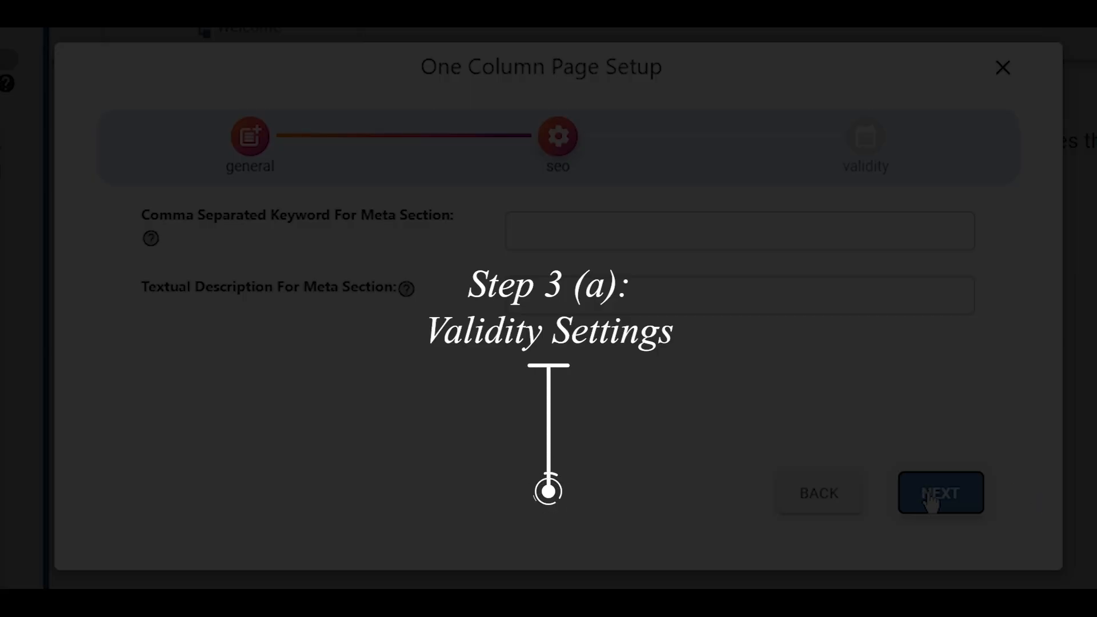
click(926, 500)
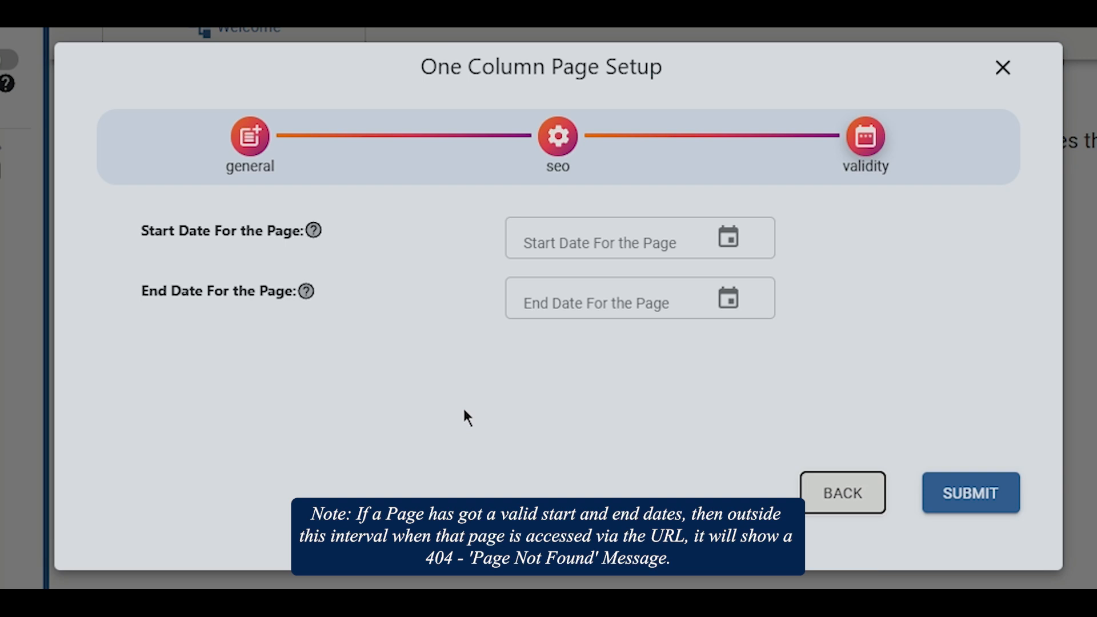
click(975, 505)
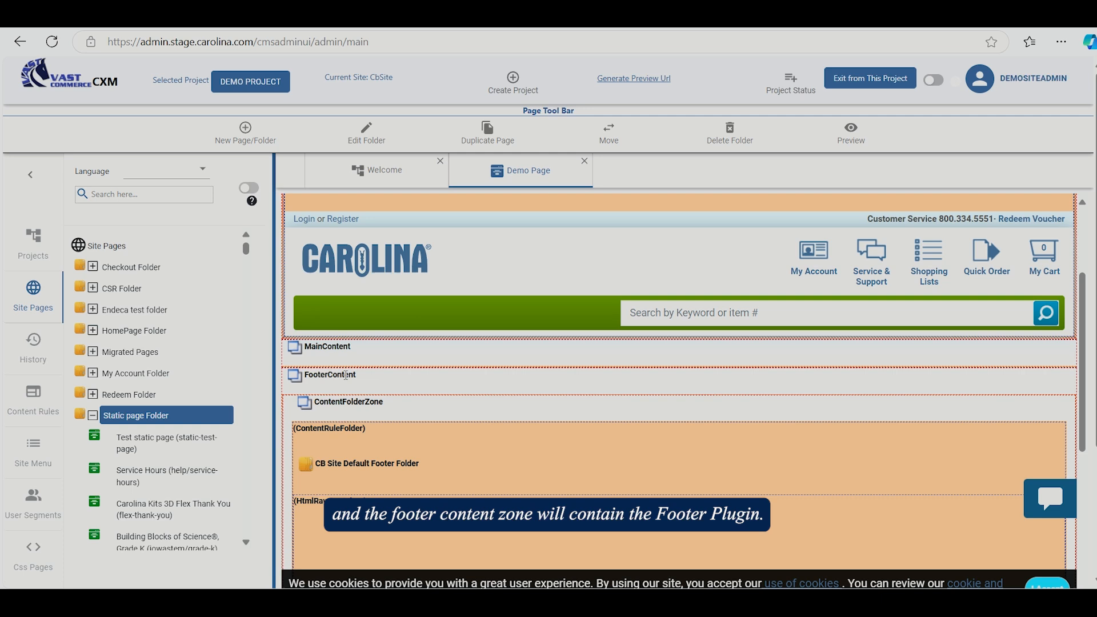
Add a Raw HTML Container plugin to the MainContent zone of the Demo Page
click(345, 375)
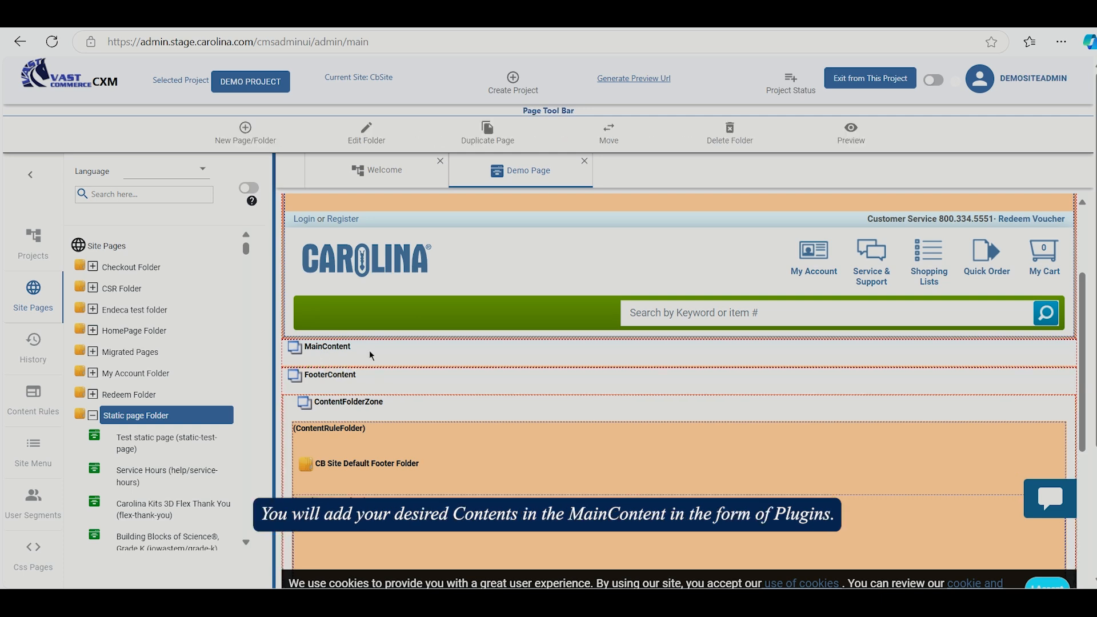
click(369, 351)
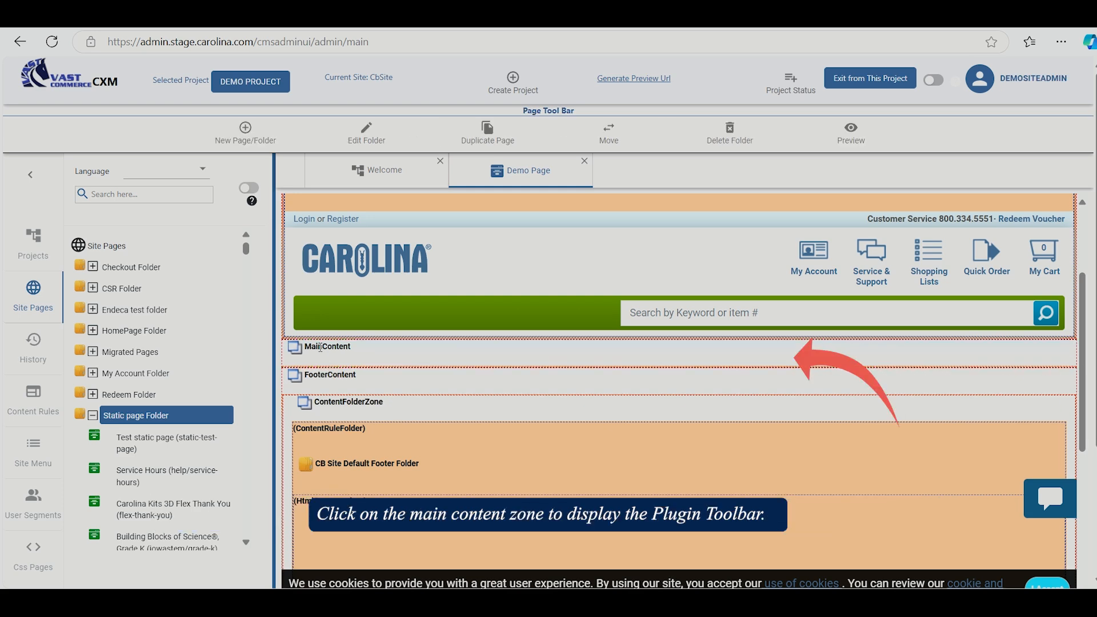
click(320, 347)
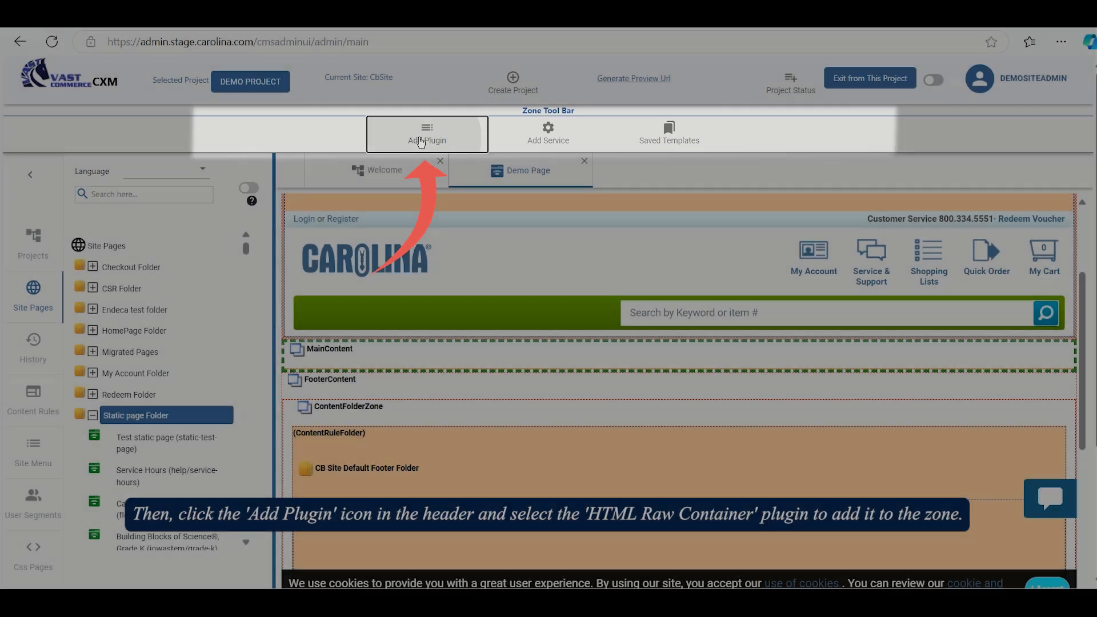
click(421, 142)
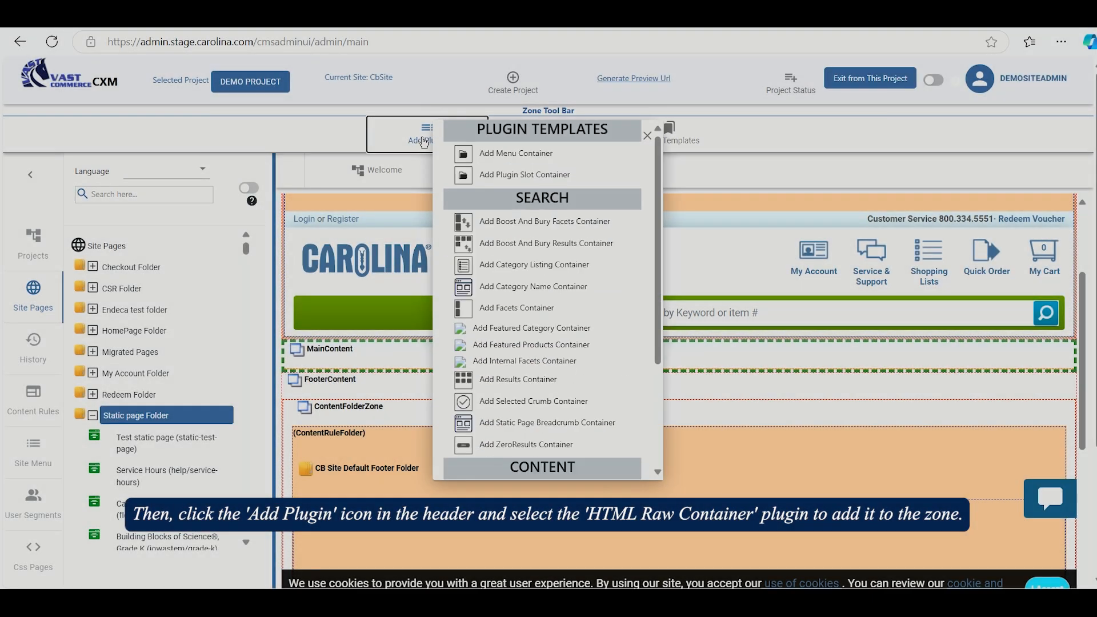
scroll(548, 269, down, 3)
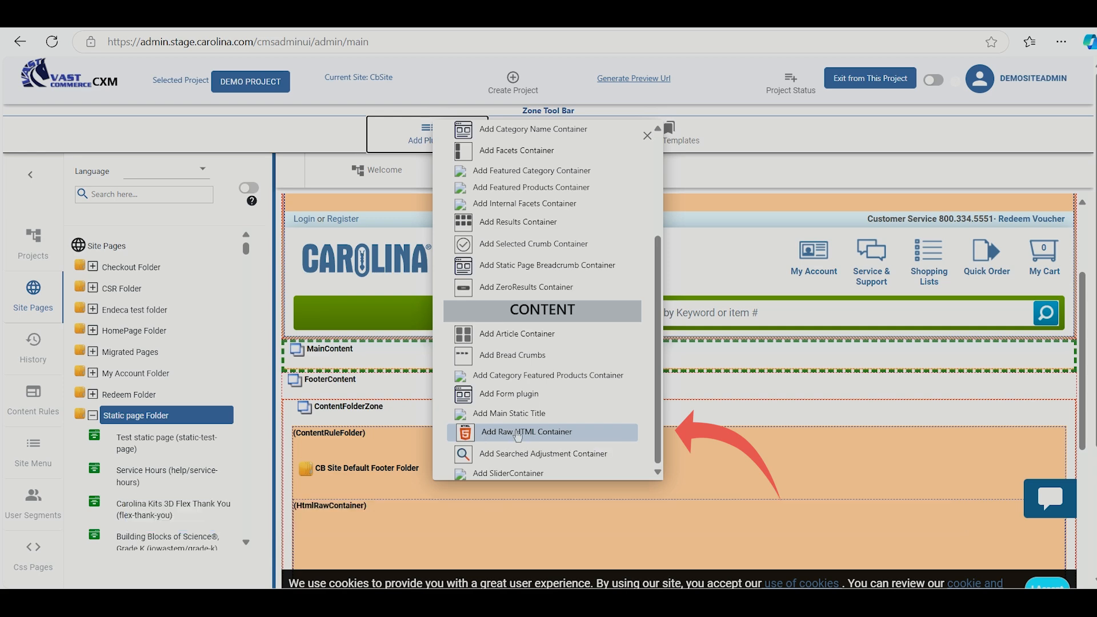
click(517, 432)
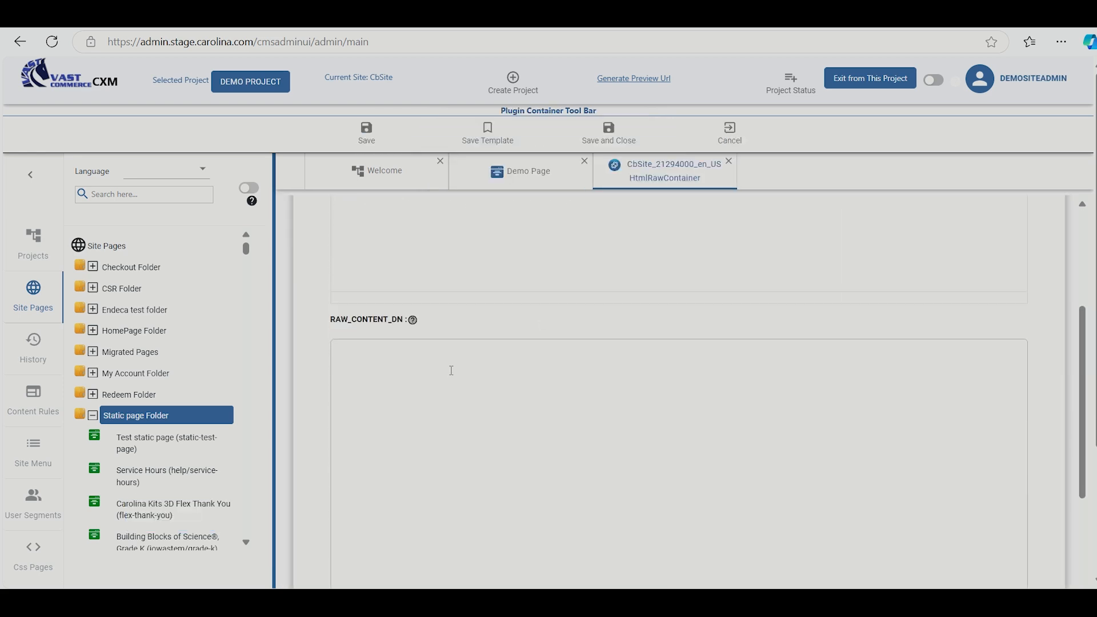
Paste the copied HTML content into the RAW_CONTENT_DN field, then save and close the plugin container
click(447, 374)
key(ctrl+v)
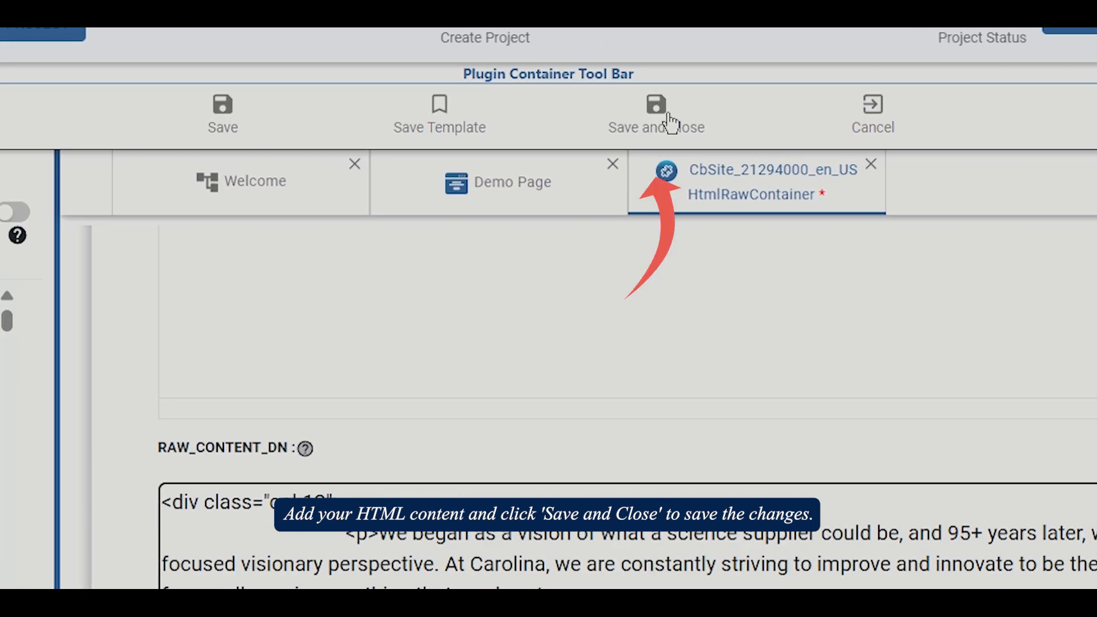
click(670, 123)
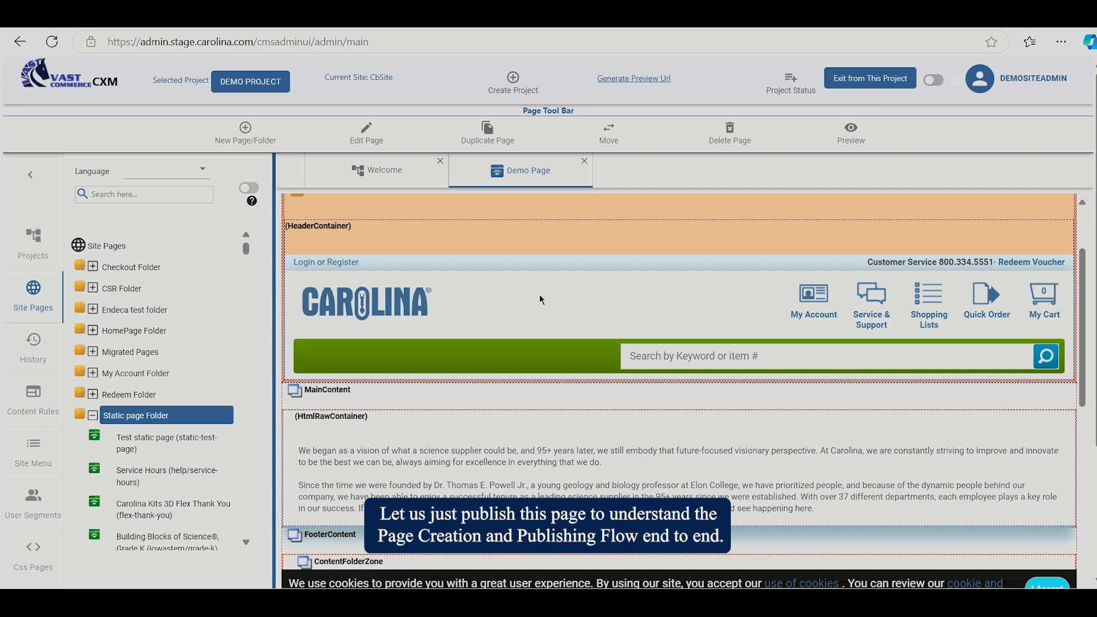
Review the HTML content in the Demo Page layout and preview the page
scroll(539, 293, down, 2)
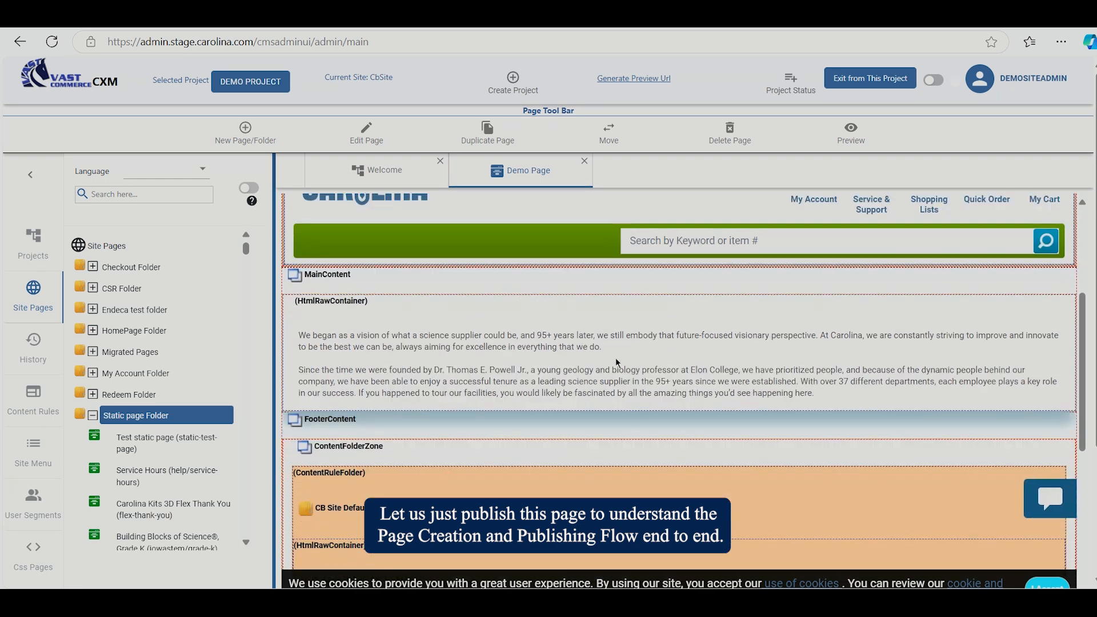
scroll(628, 360, up, 1)
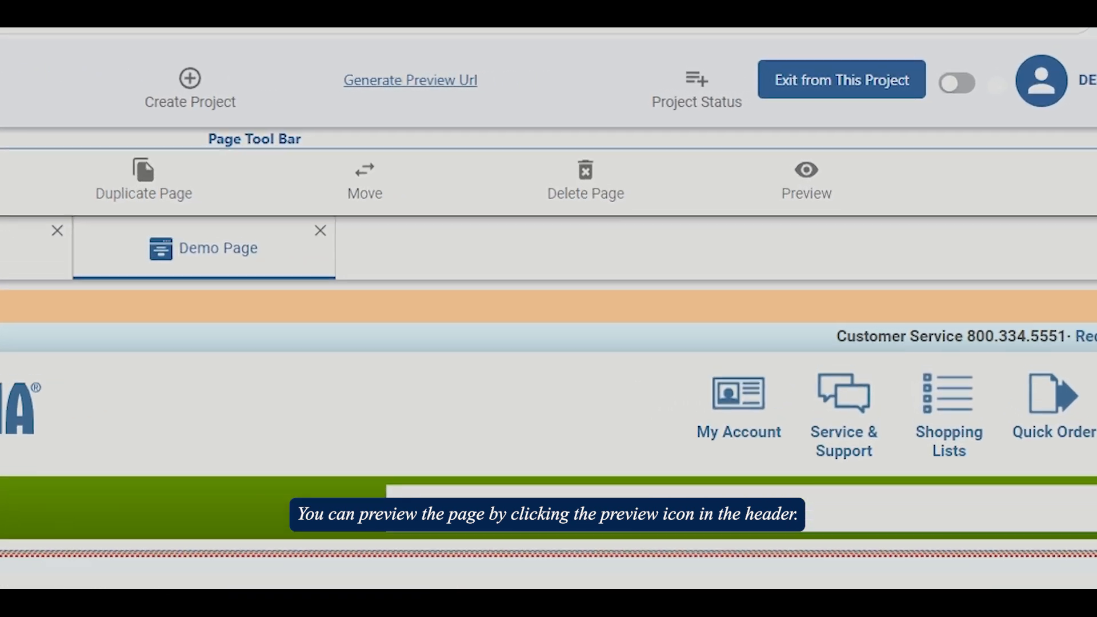
click(813, 194)
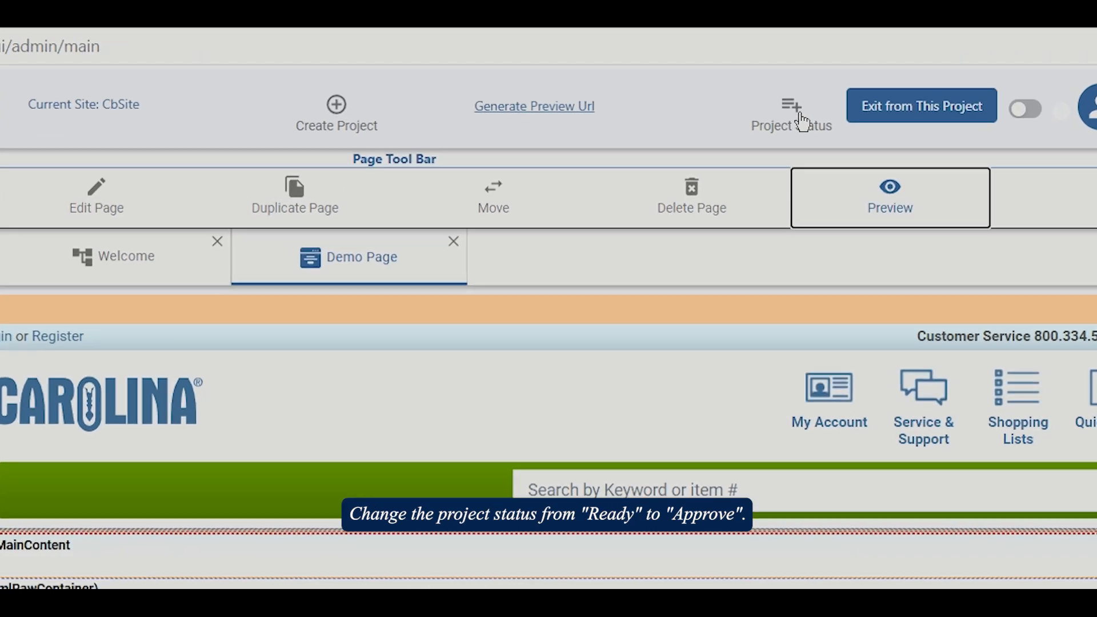
Advance the project status through Ready and Approve to Deploy
click(802, 122)
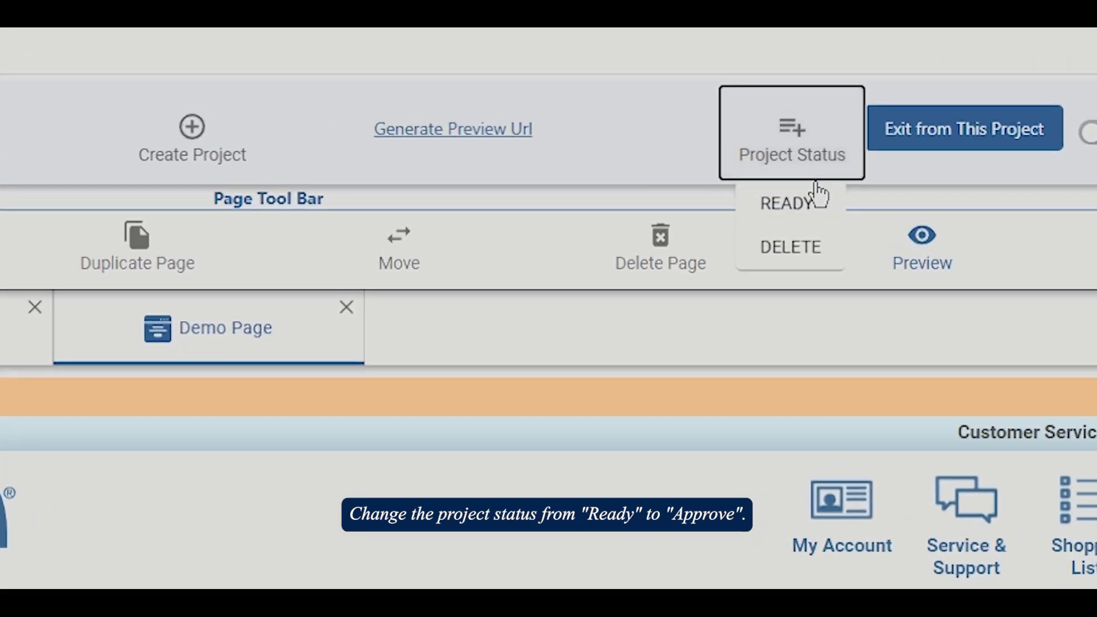
click(805, 177)
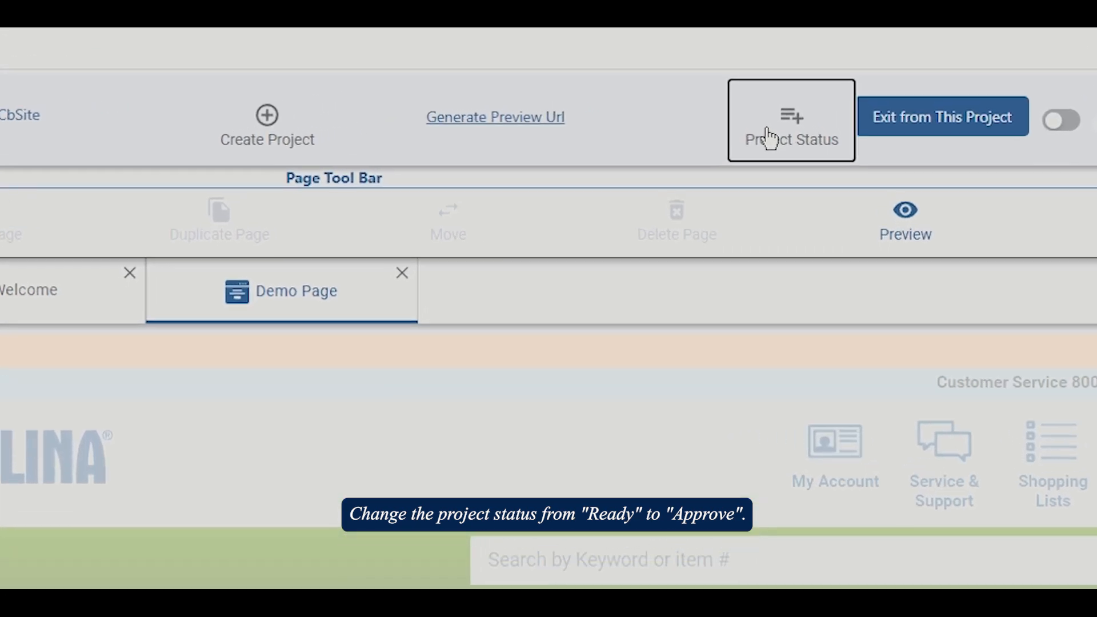
click(769, 137)
click(795, 188)
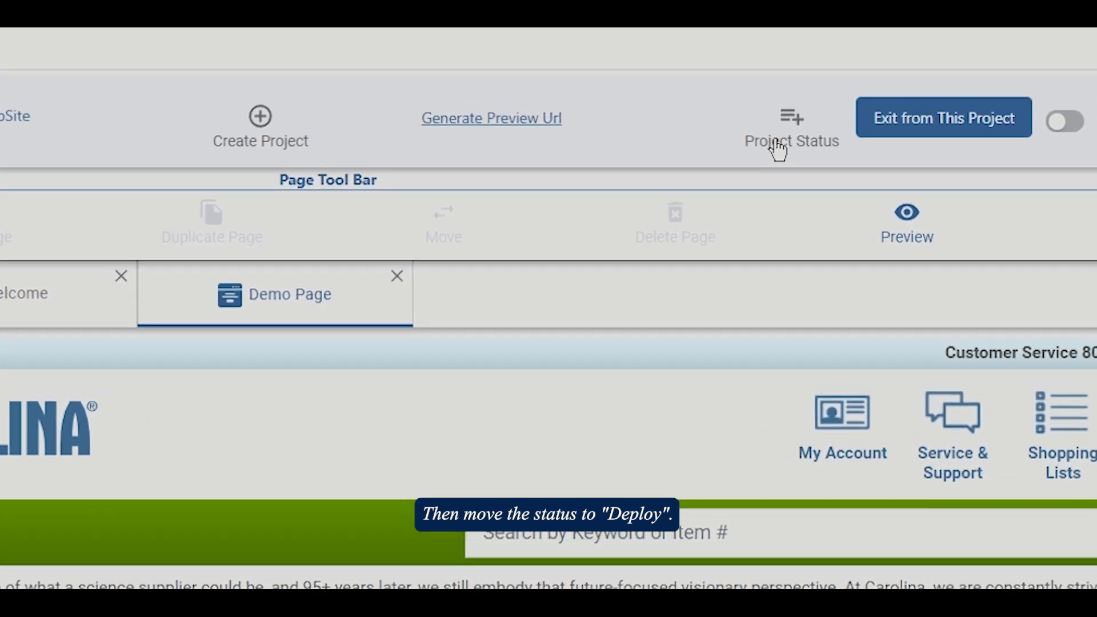
click(778, 151)
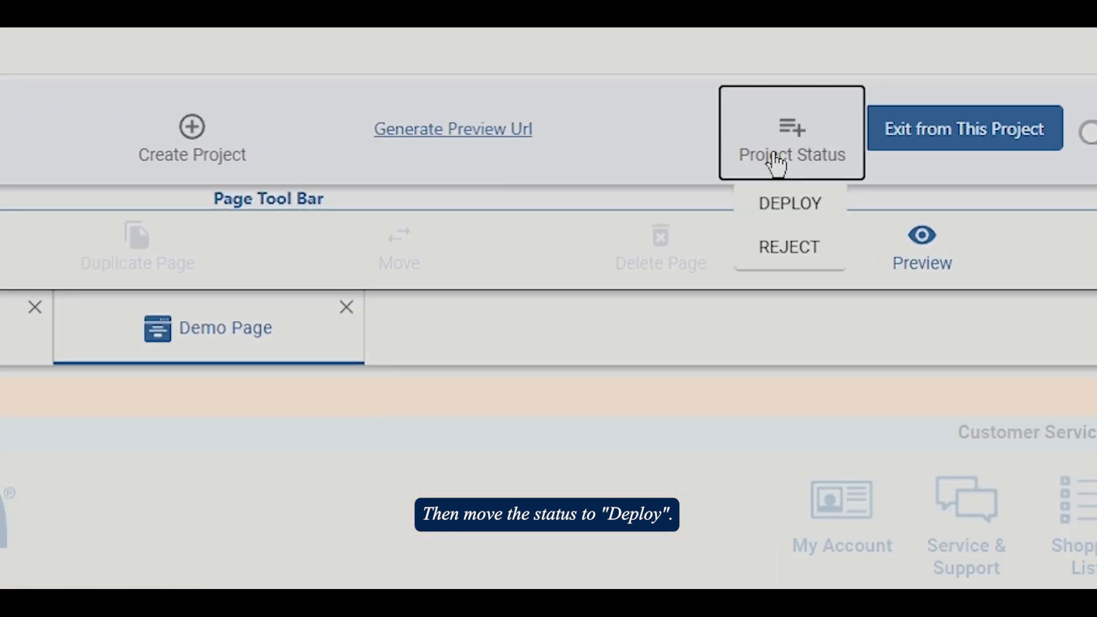
click(801, 202)
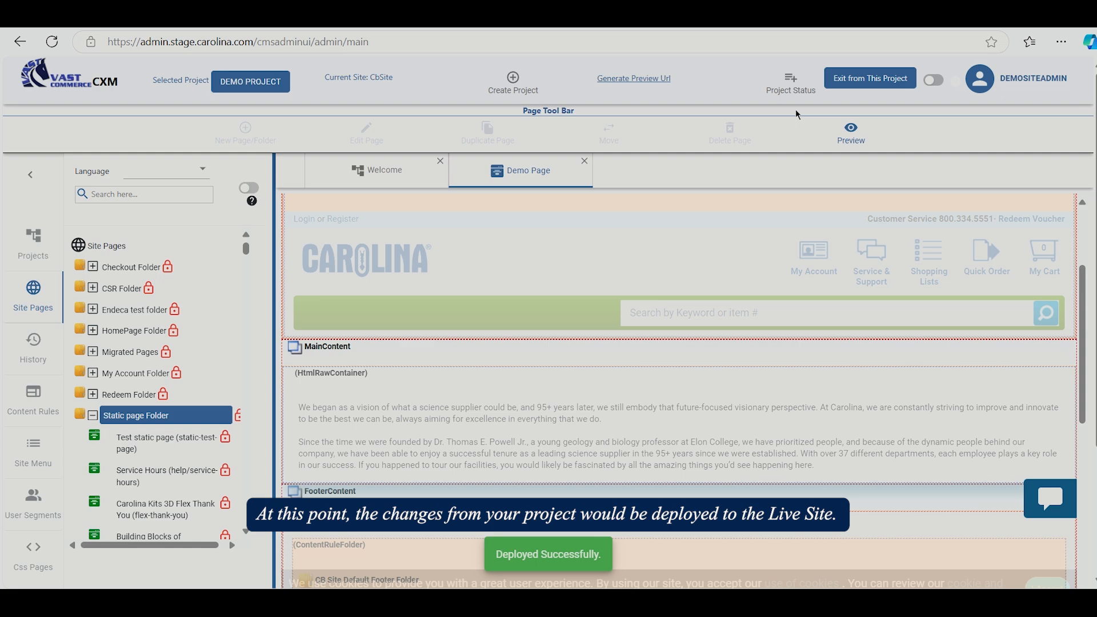
click(1060, 42)
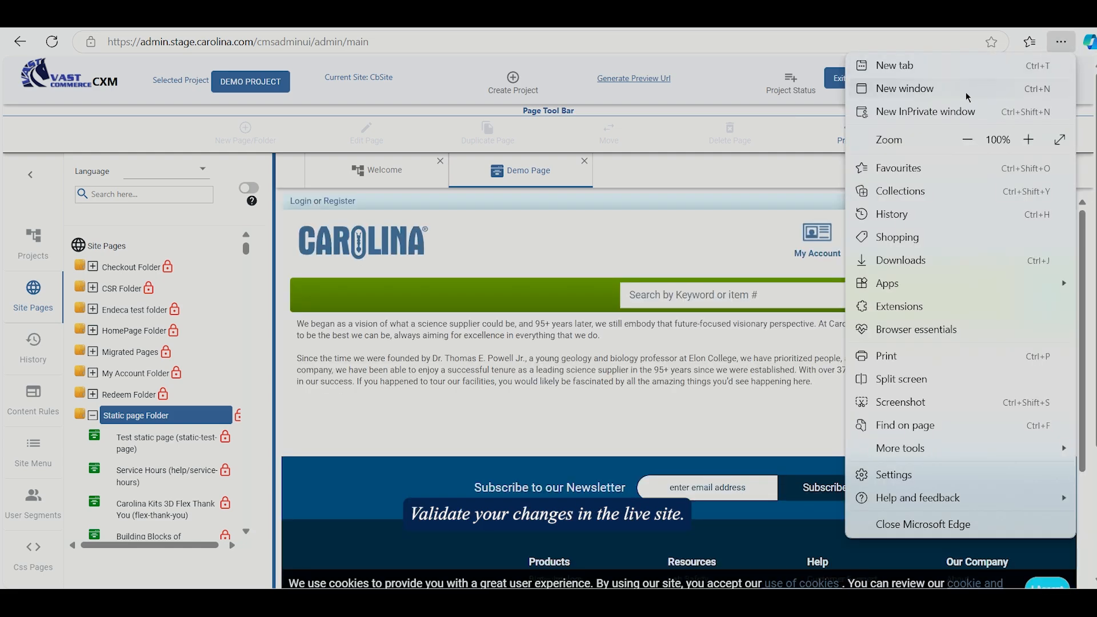
click(935, 112)
text(https://stage.carolina.com/demo-test-page)
key(Return)
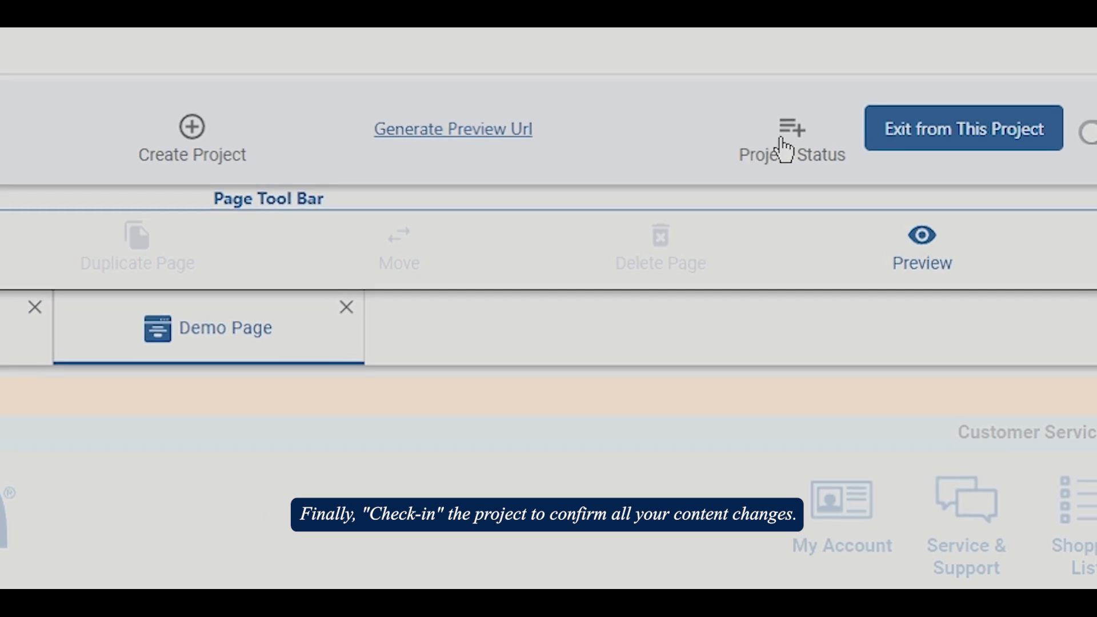
Check in the deployed project to finalise its content changes
click(785, 150)
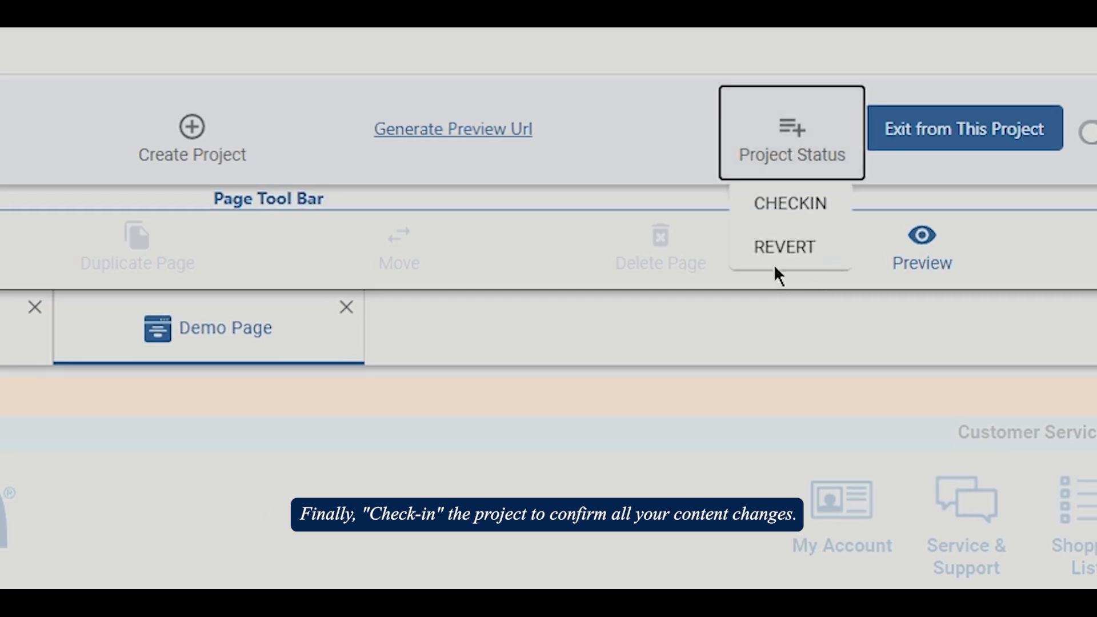
click(799, 206)
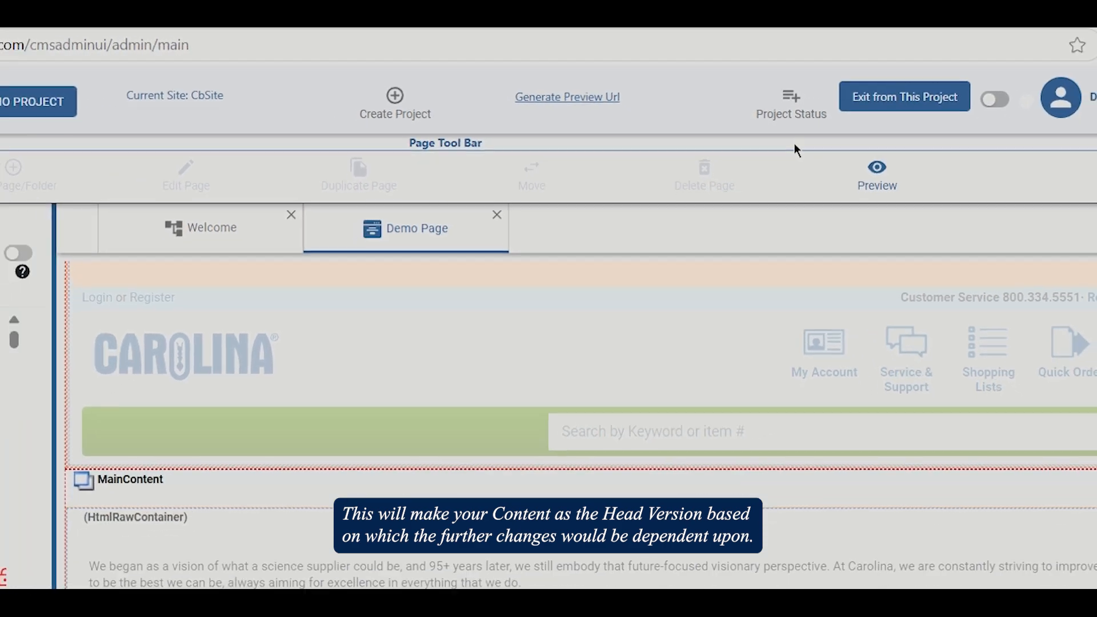